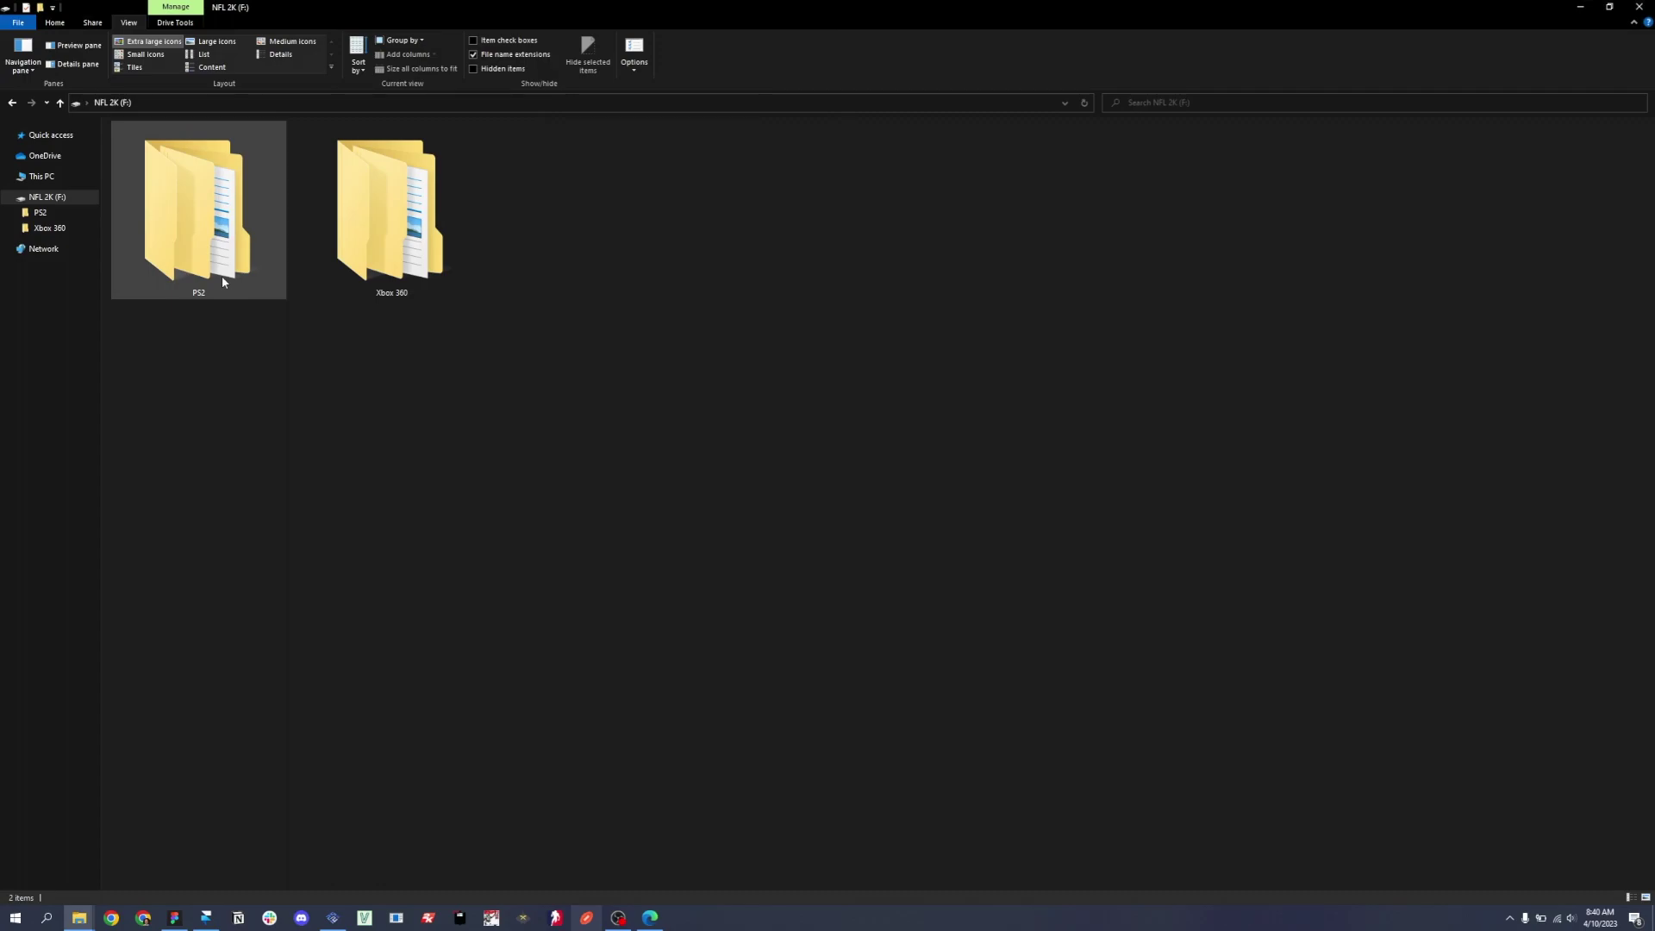
Step: Inspect the PS2 folder's BIOS files and the two ESPN NFL ISOs in Games, returning to PS2
{"action": "double_click", "coordinate": [221, 275]}
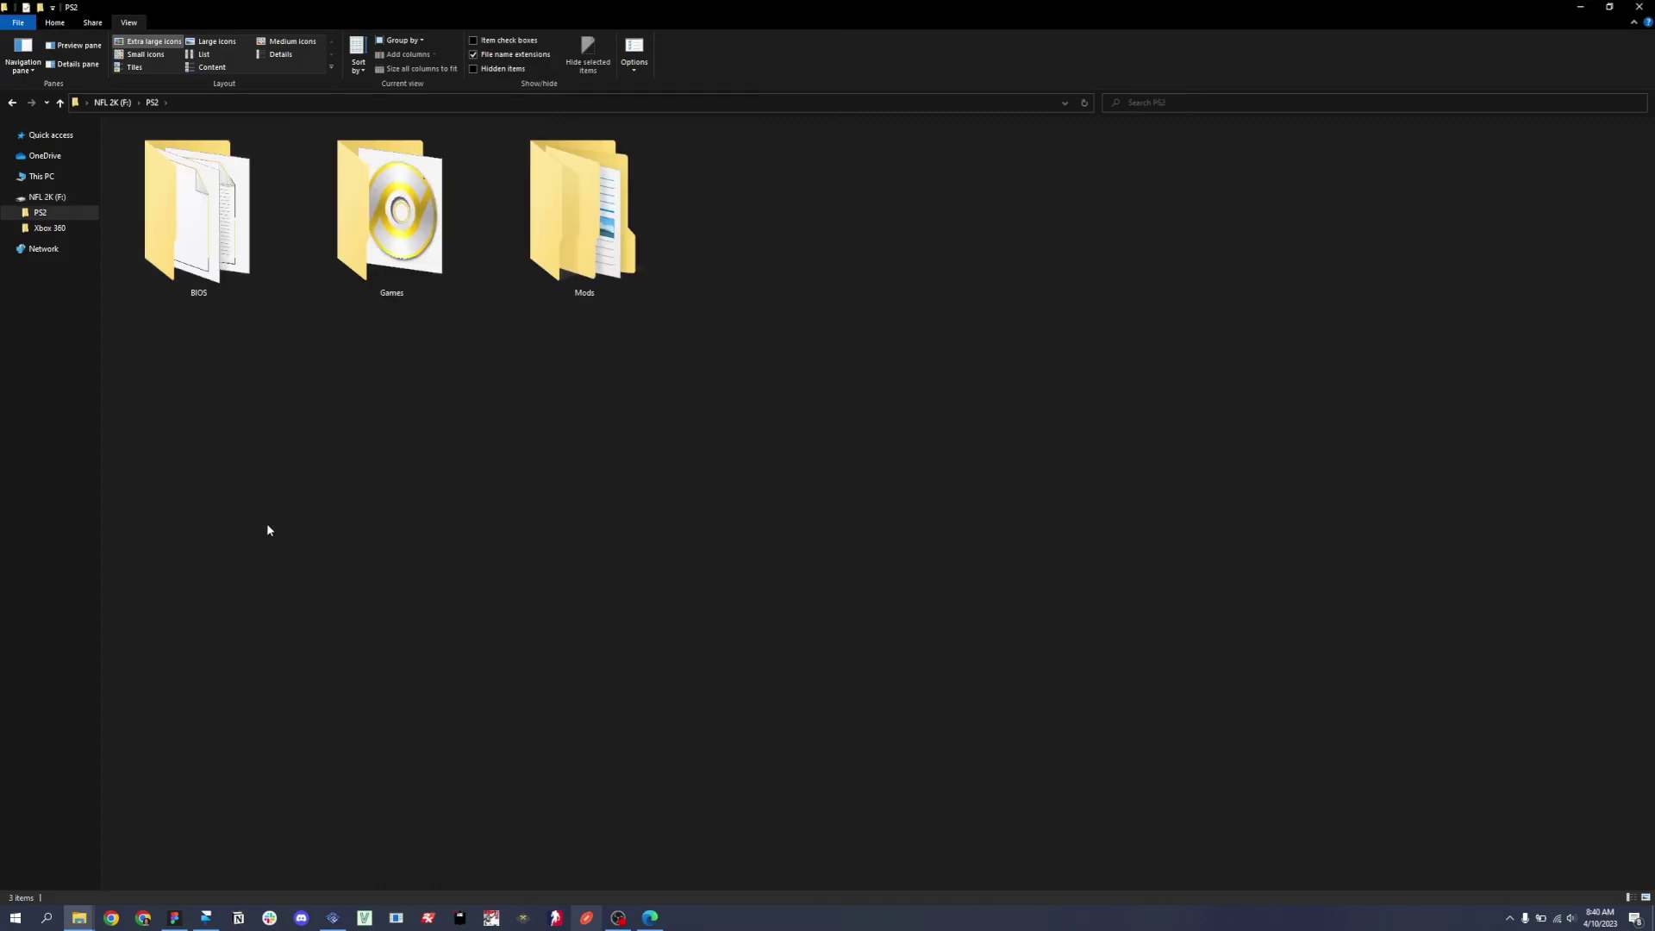
{"action": "double_click", "coordinate": [198, 213]}
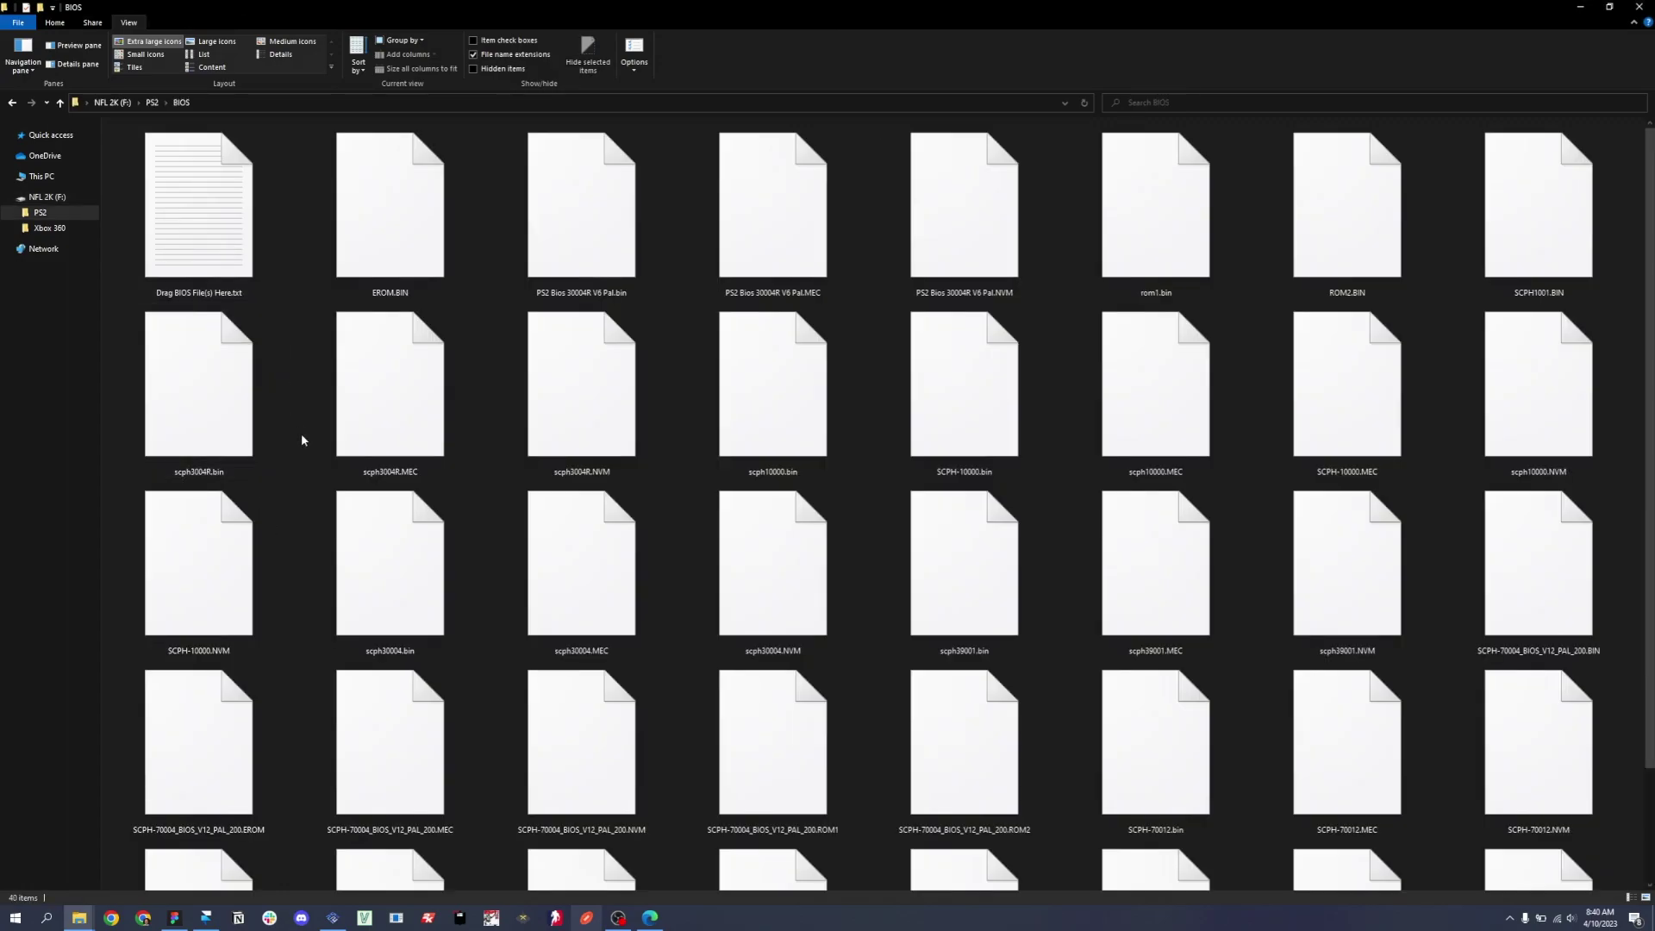
{"action": "left_click", "coordinate": [151, 102]}
{"action": "double_click", "coordinate": [392, 207]}
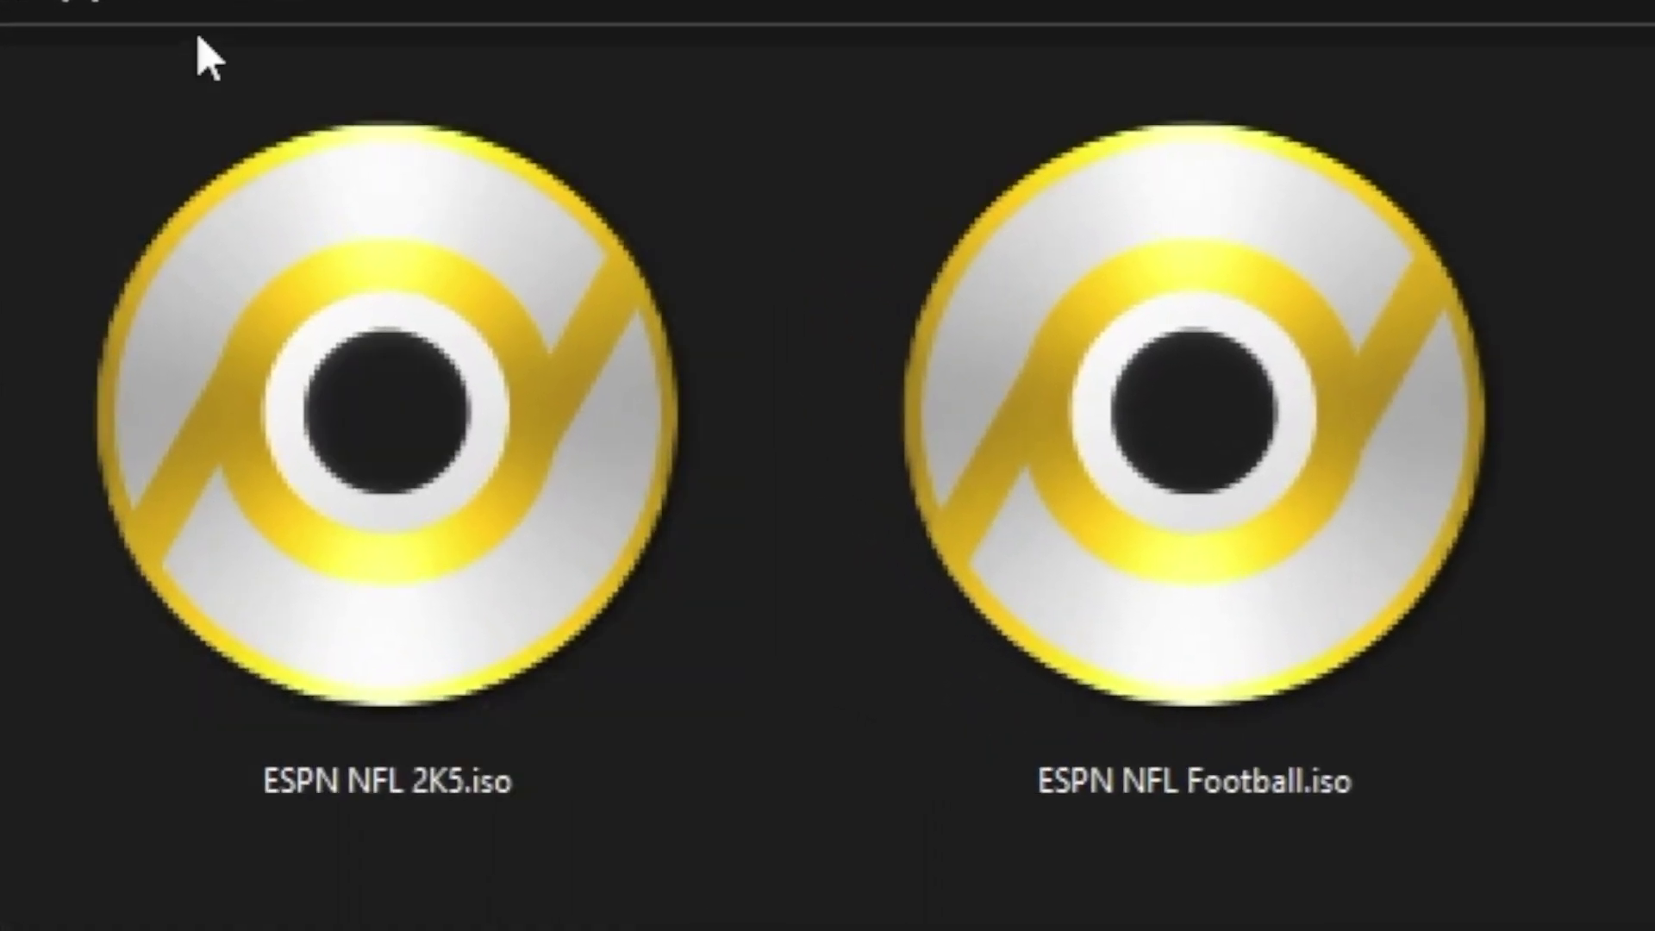
{"action": "left_click", "coordinate": [151, 102]}
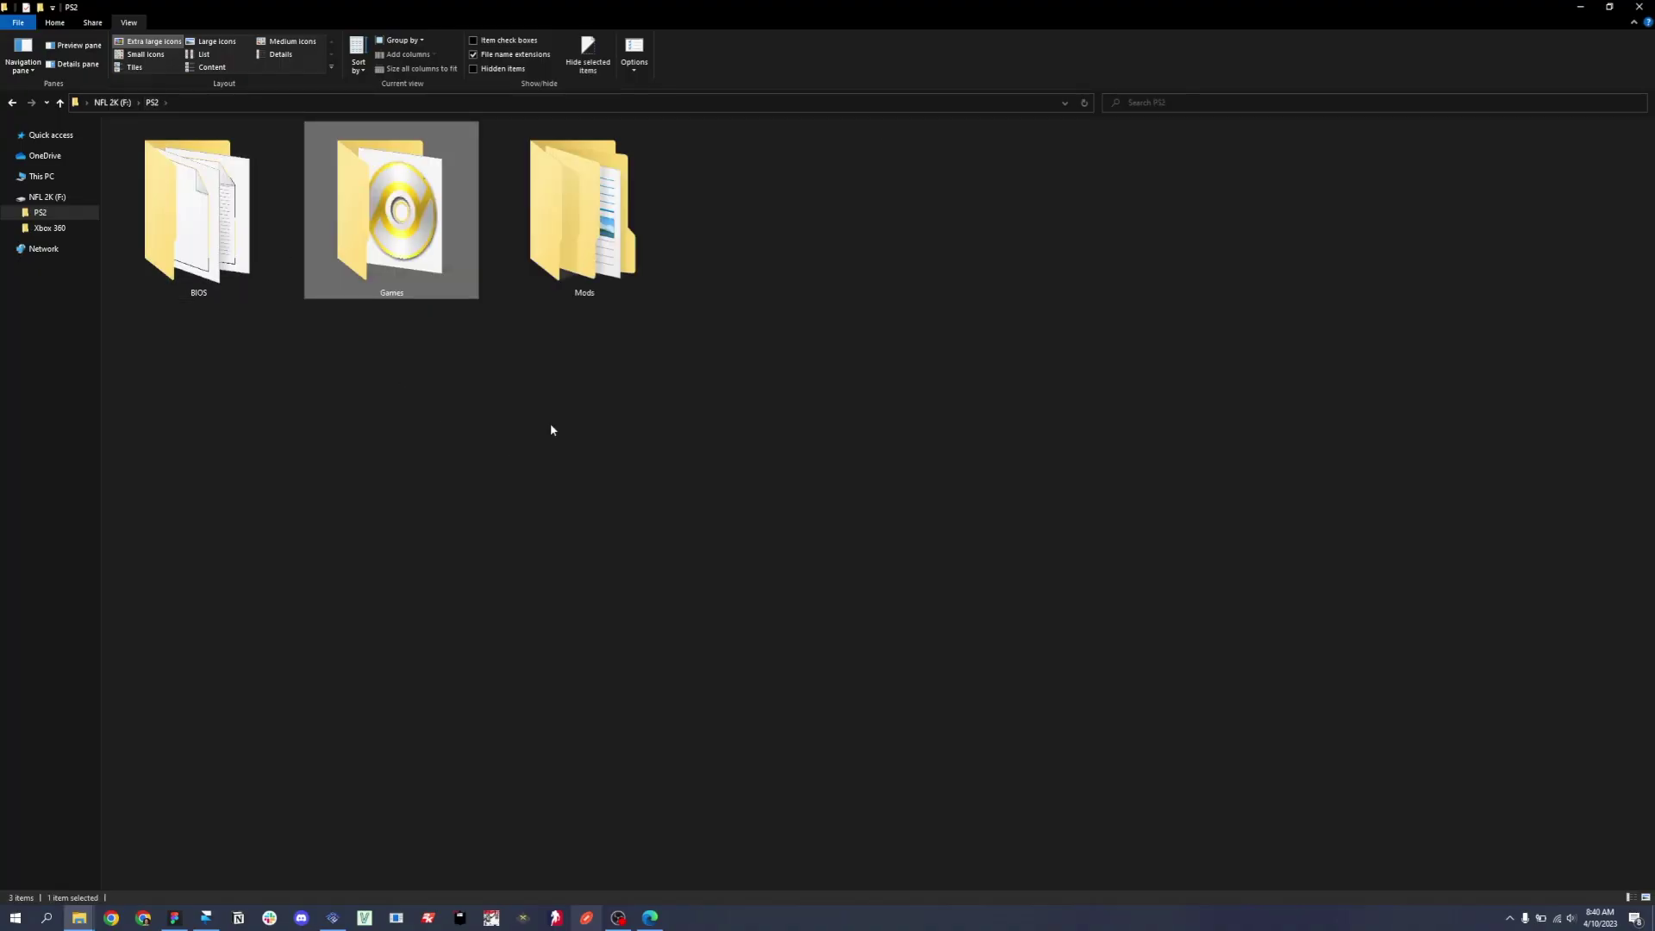
Step: Check that Mods > NFL 4K24 > memcards contains NFL 4K24.ps2, then return to NFL 4K24
{"action": "double_click", "coordinate": [581, 249]}
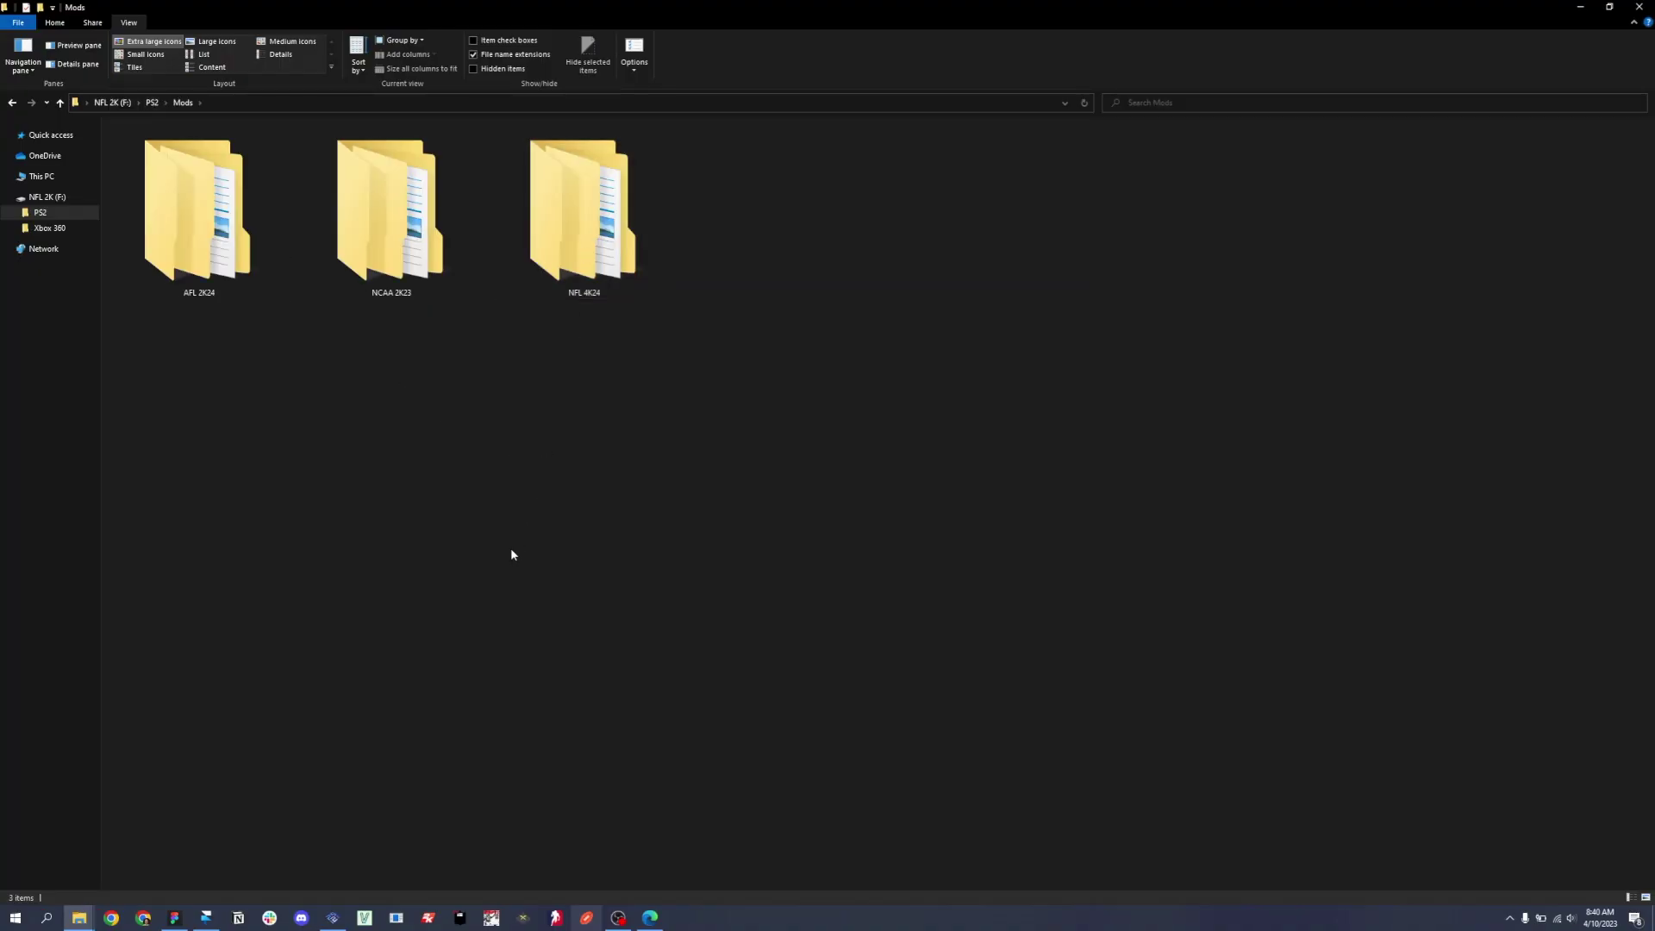
{"action": "double_click", "coordinate": [611, 265]}
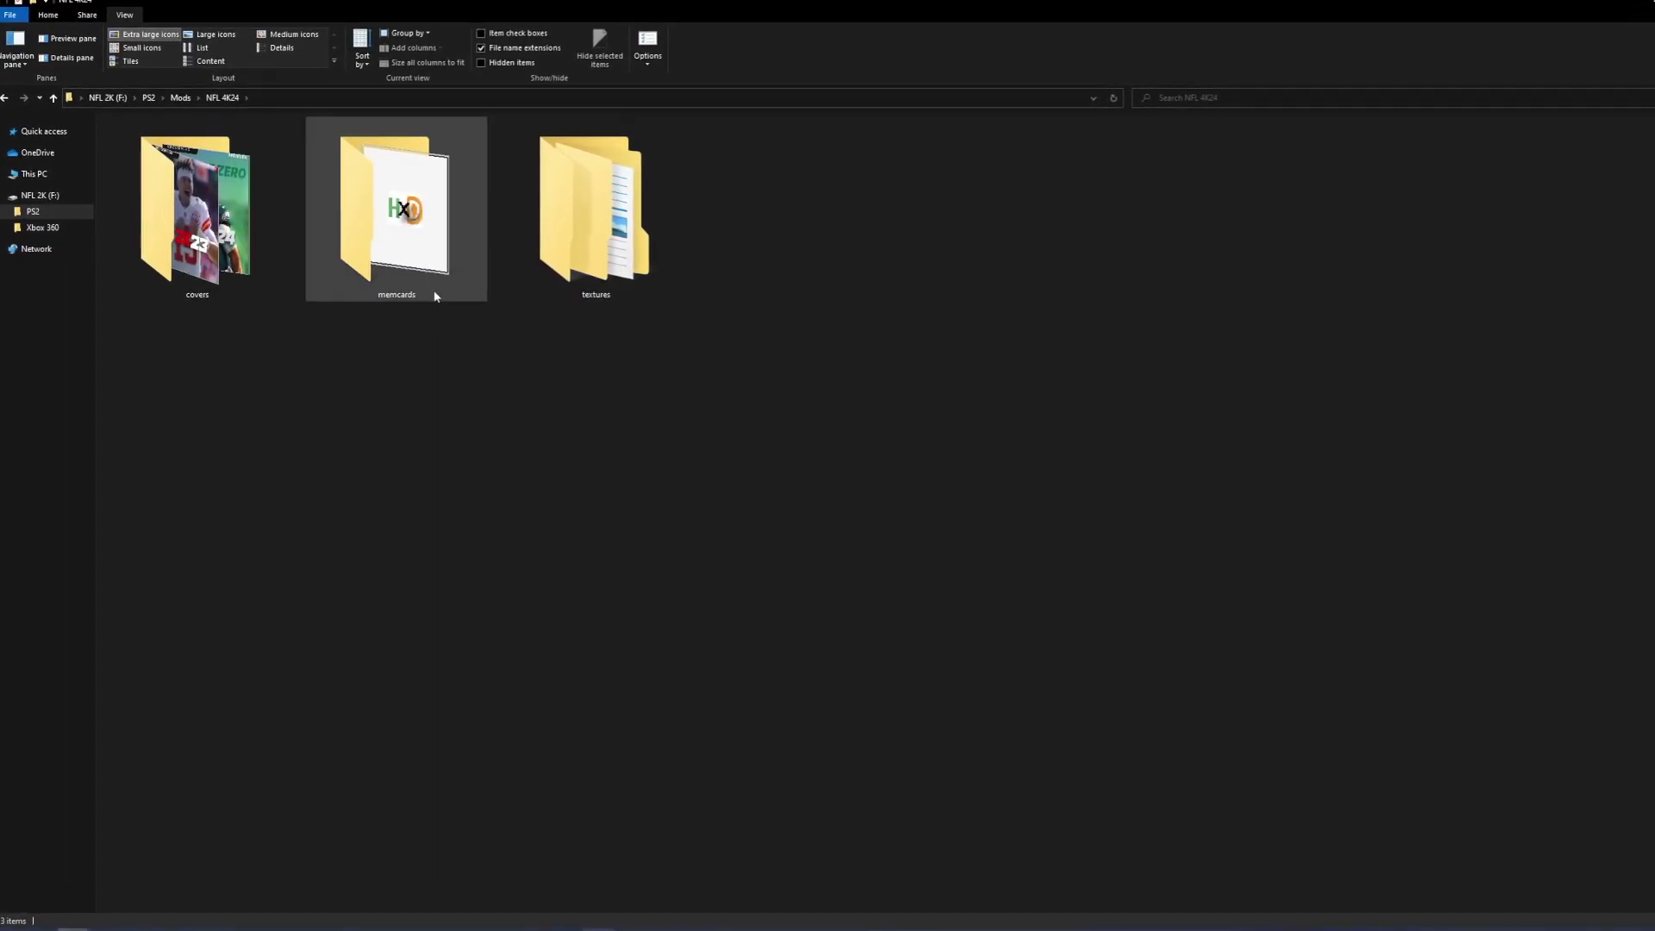
{"action": "double_click", "coordinate": [395, 213]}
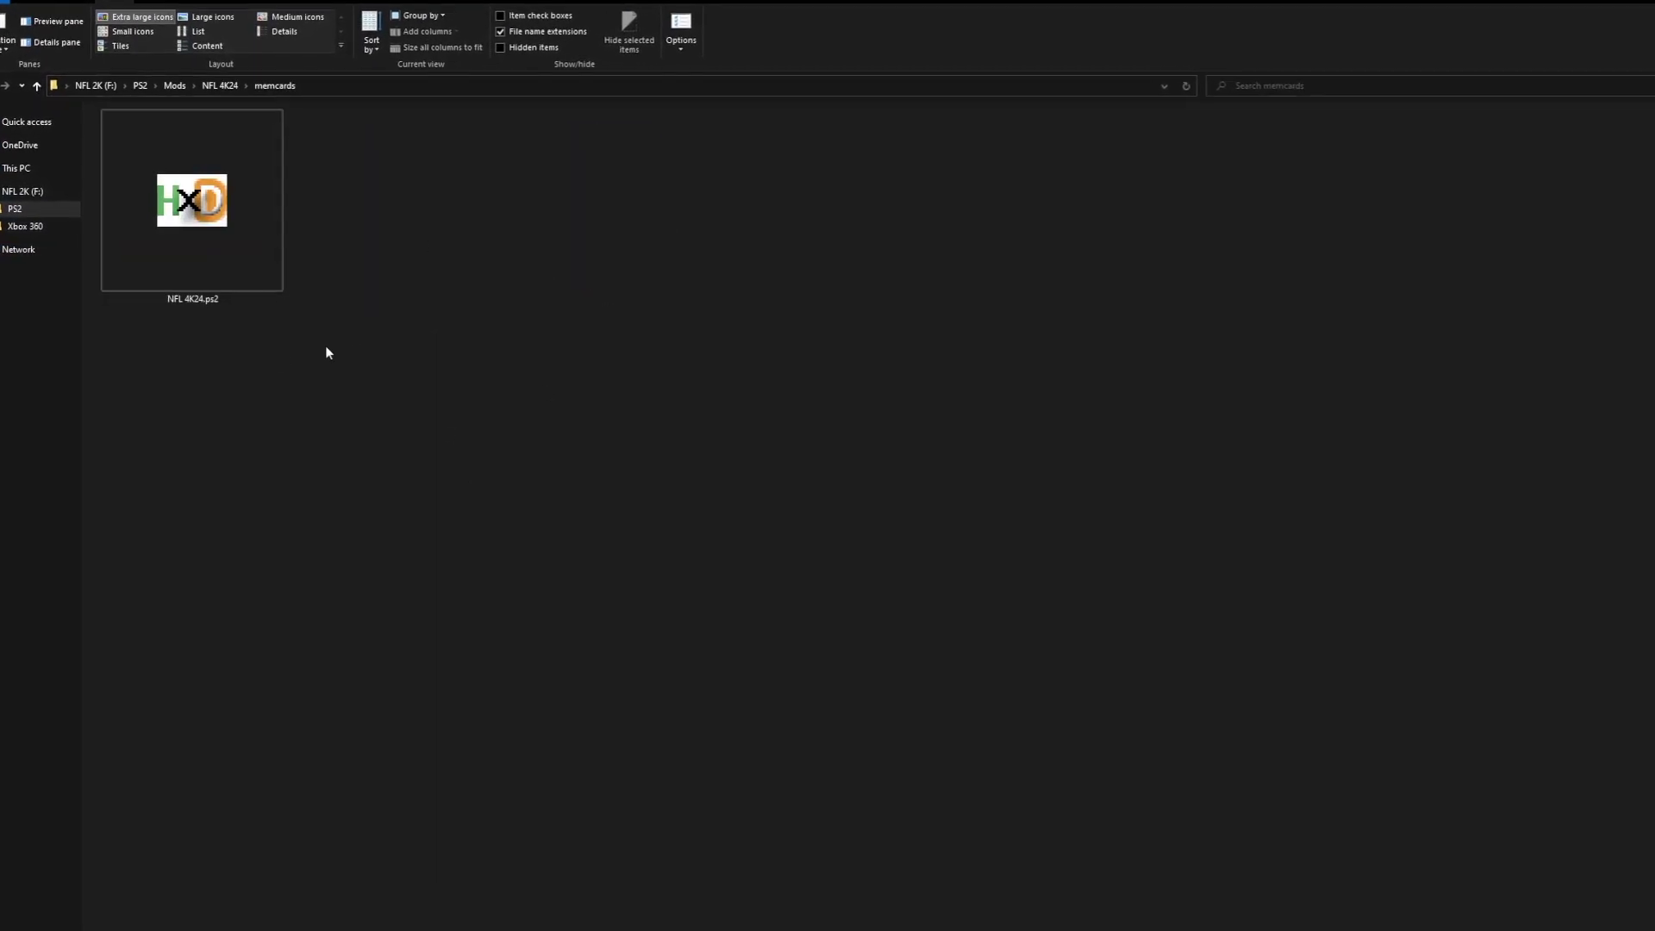
{"action": "left_click", "coordinate": [219, 85]}
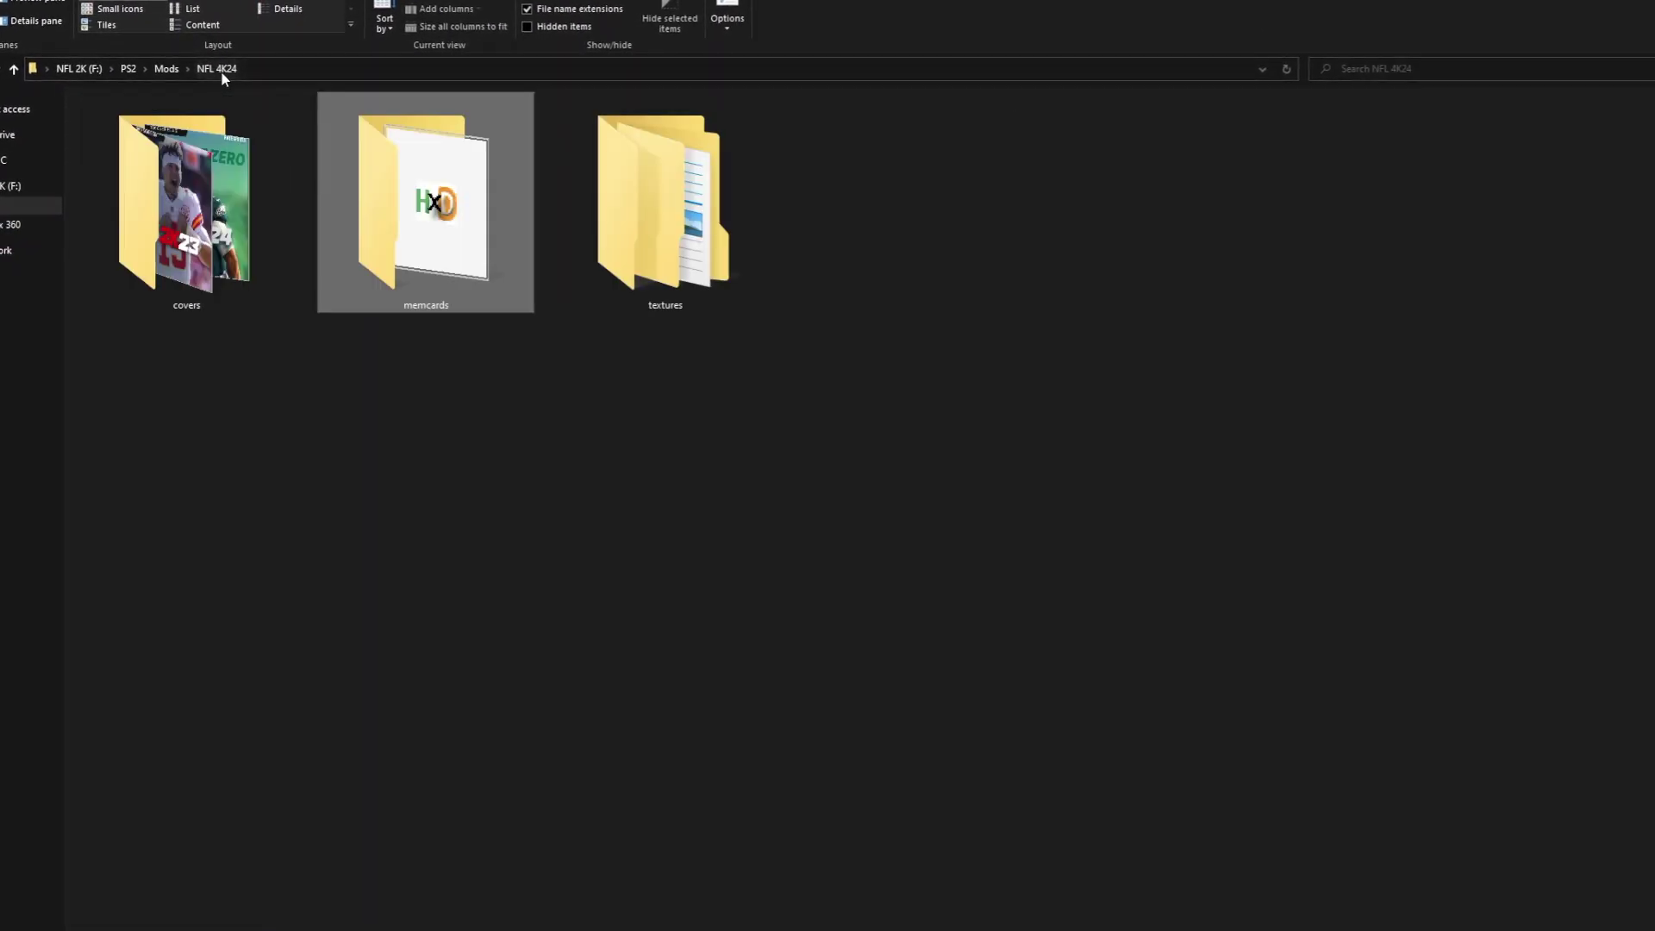
Step: Navigate textures > SLUS-20727 > replacements to view the Ball, Referee and Team folders
{"action": "double_click", "coordinate": [698, 208]}
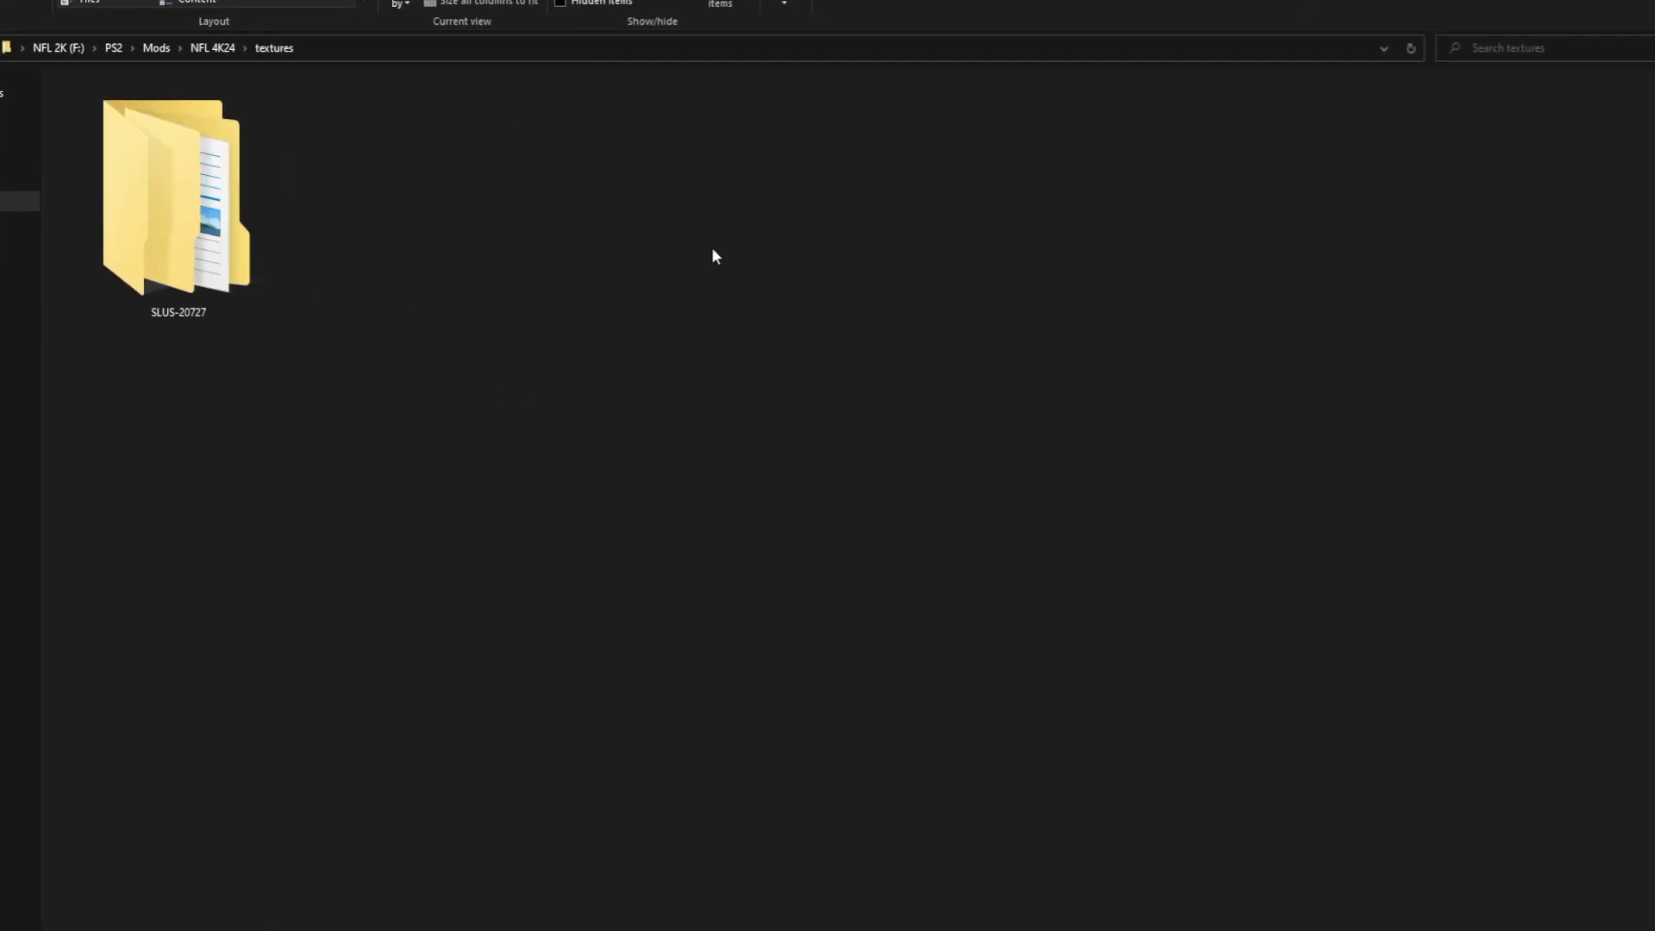
{"action": "double_click", "coordinate": [266, 193]}
{"action": "double_click", "coordinate": [237, 195]}
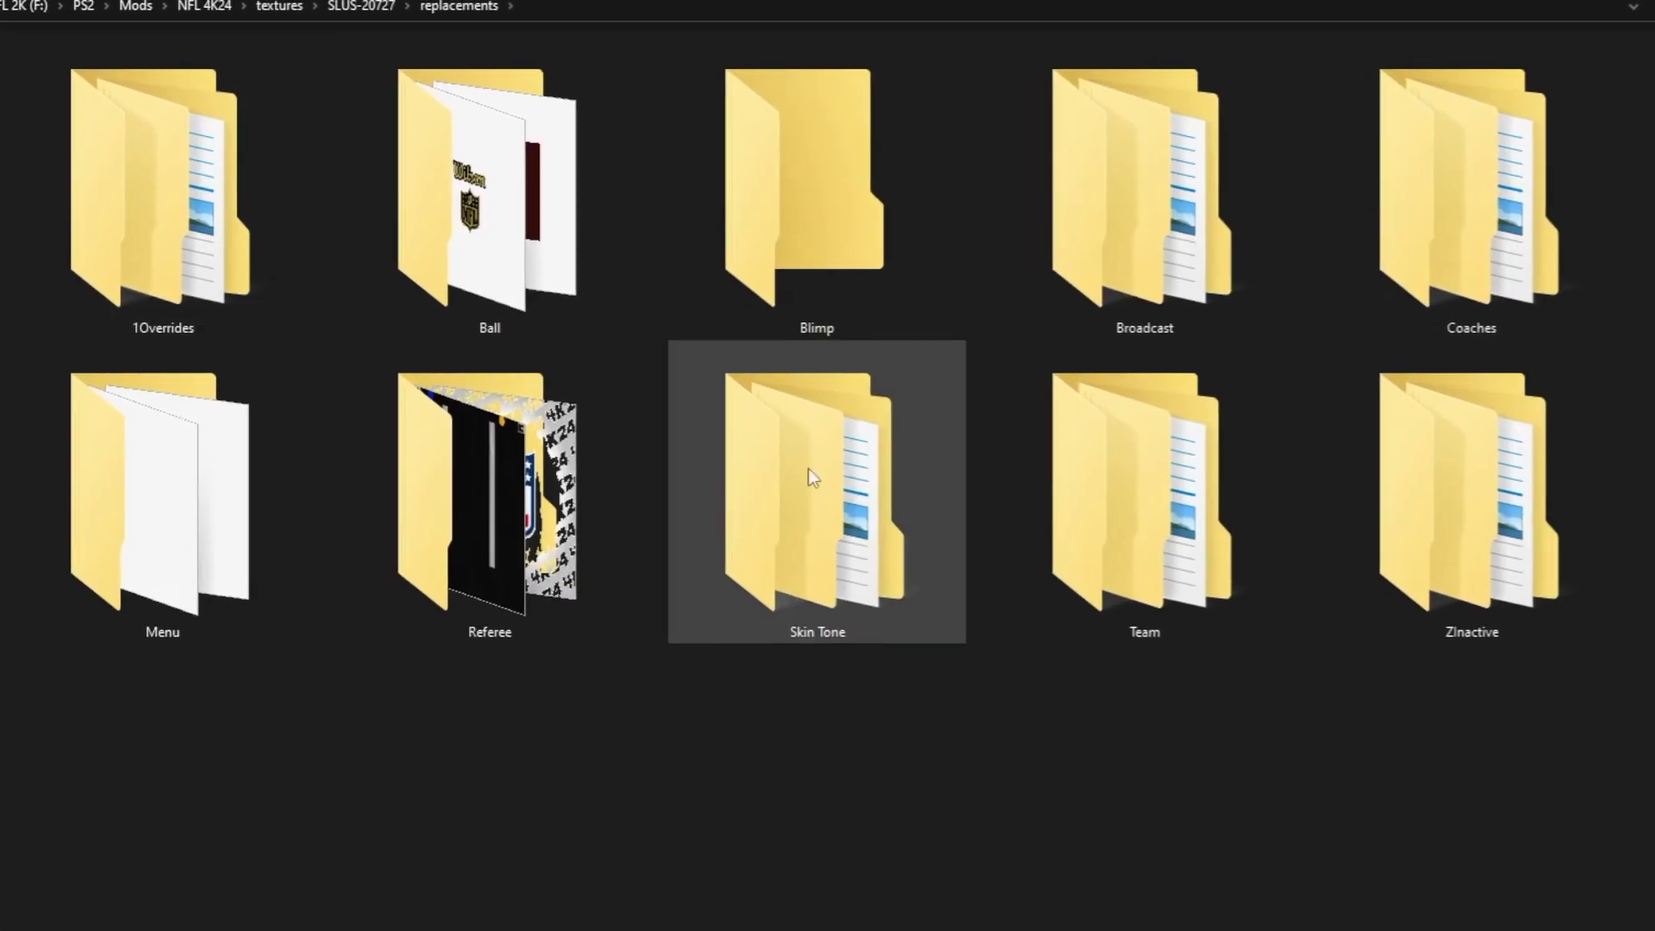